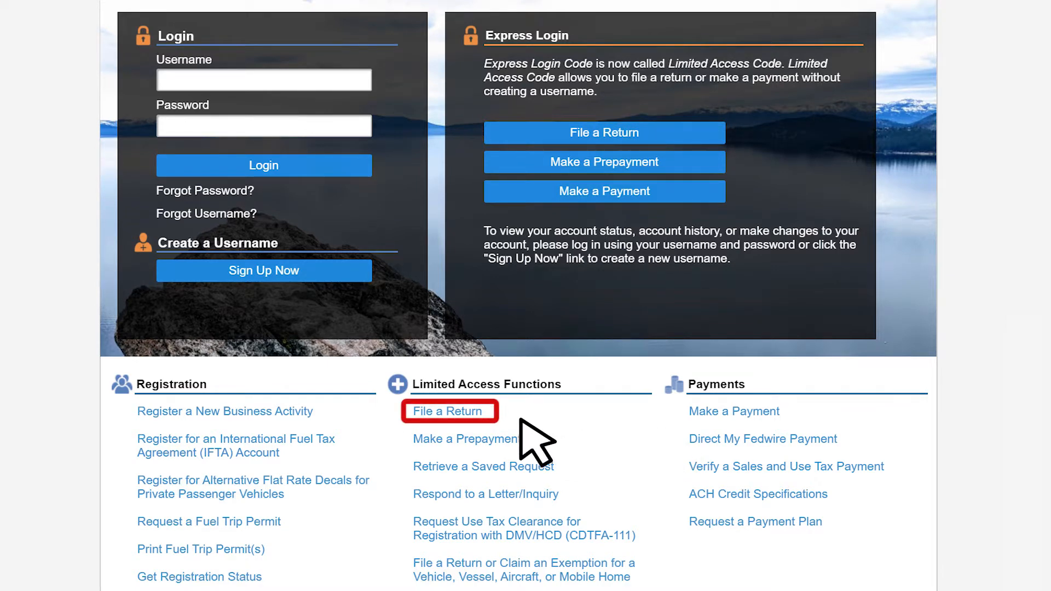
Start filing a Sales & Use Tax Return through the limited access functions and proceed past the important information notice
{"action": "left_click", "coordinate": [448, 412]}
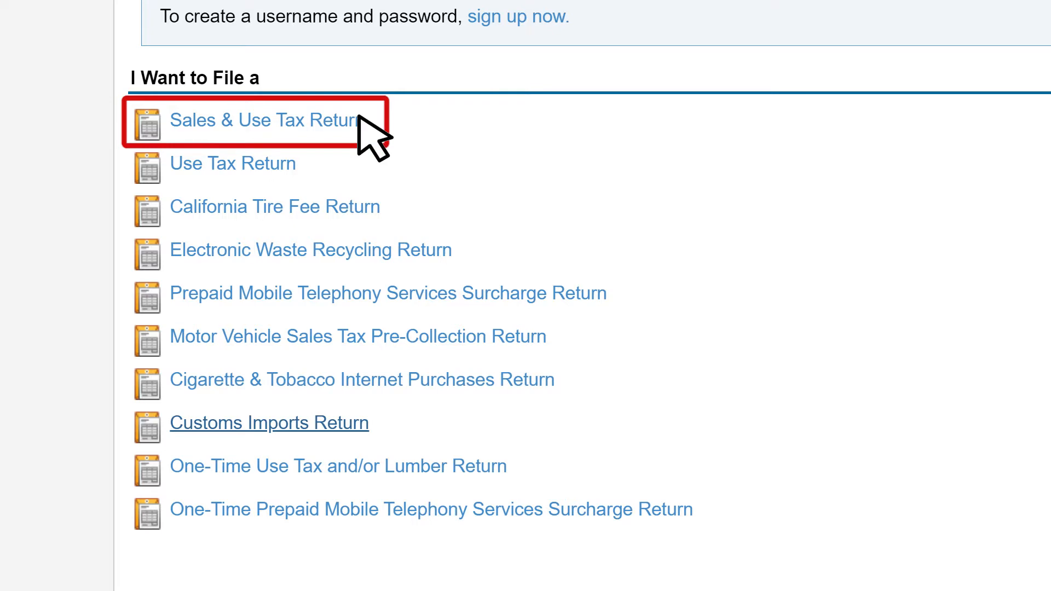
{"action": "left_click", "coordinate": [359, 117]}
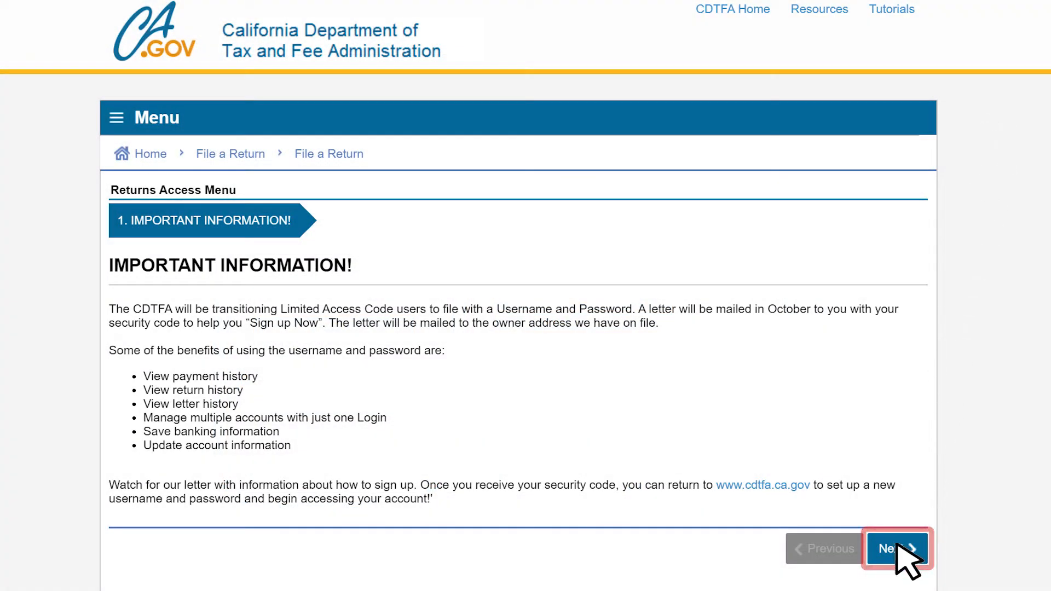
{"action": "left_click", "coordinate": [897, 549]}
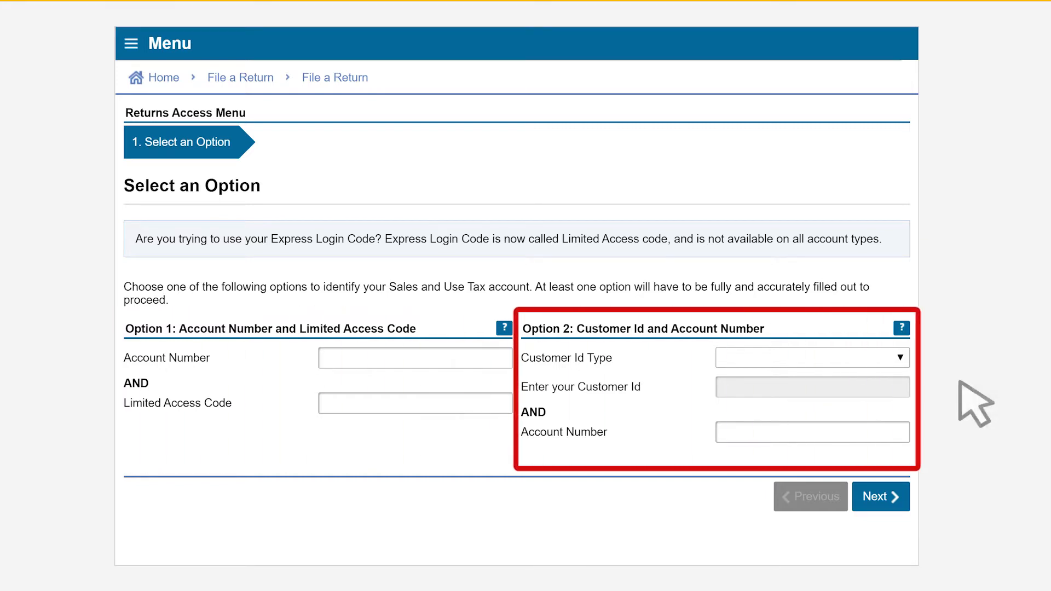
Identify the account with its account number and limited access code, and select the 30-Sep-2019 filing period
{"action": "left_click", "coordinate": [899, 357]}
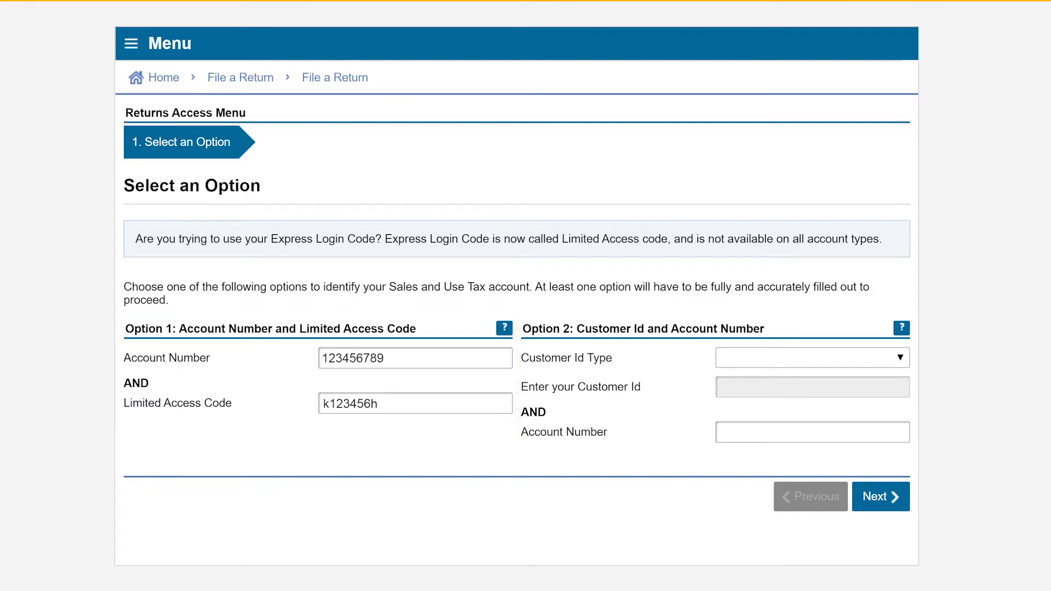
{"action": "left_click", "coordinate": [885, 494]}
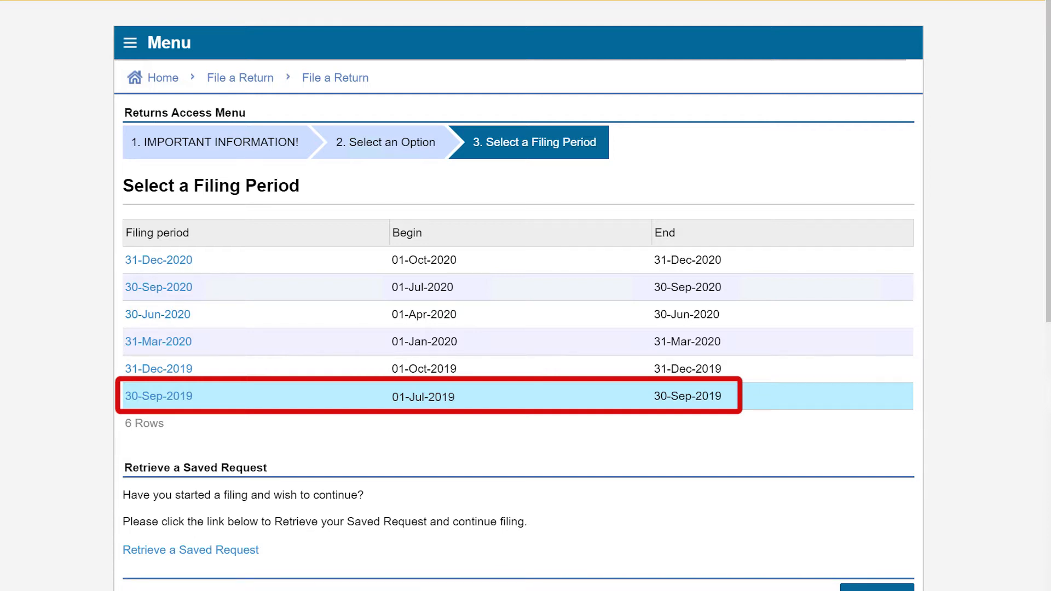
{"action": "left_click", "coordinate": [156, 397]}
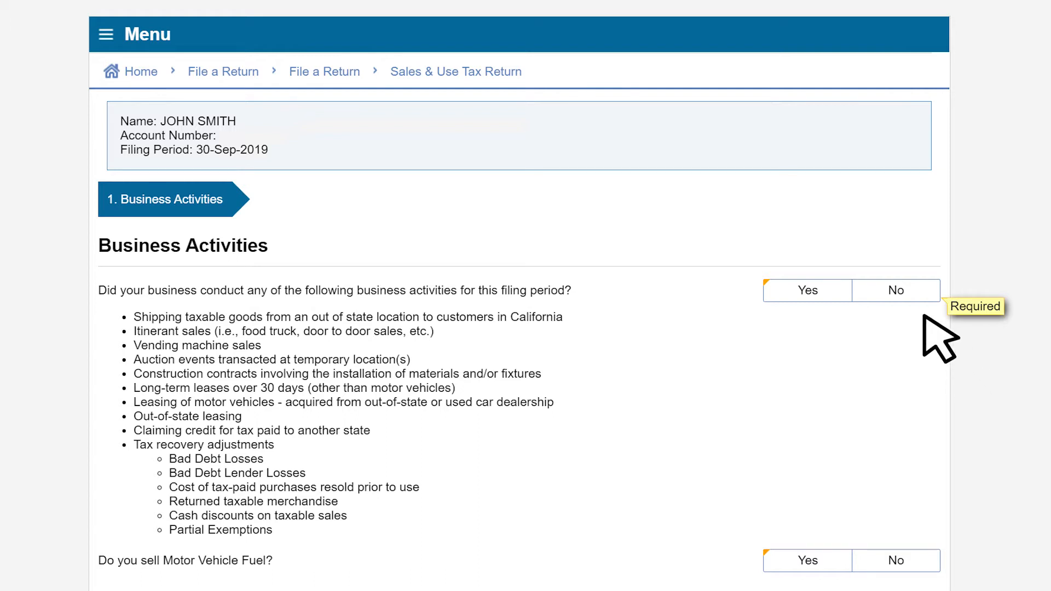
Answer No to the listed business activities and to selling motor vehicle fuel, and continue to the sales information
{"action": "left_click", "coordinate": [900, 290]}
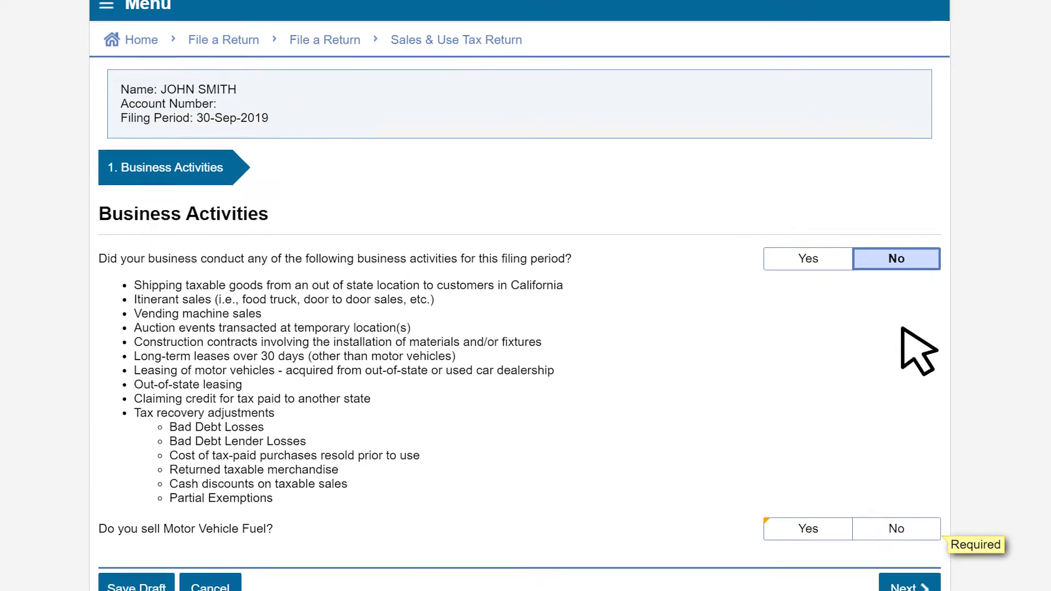
{"action": "left_click", "coordinate": [901, 531]}
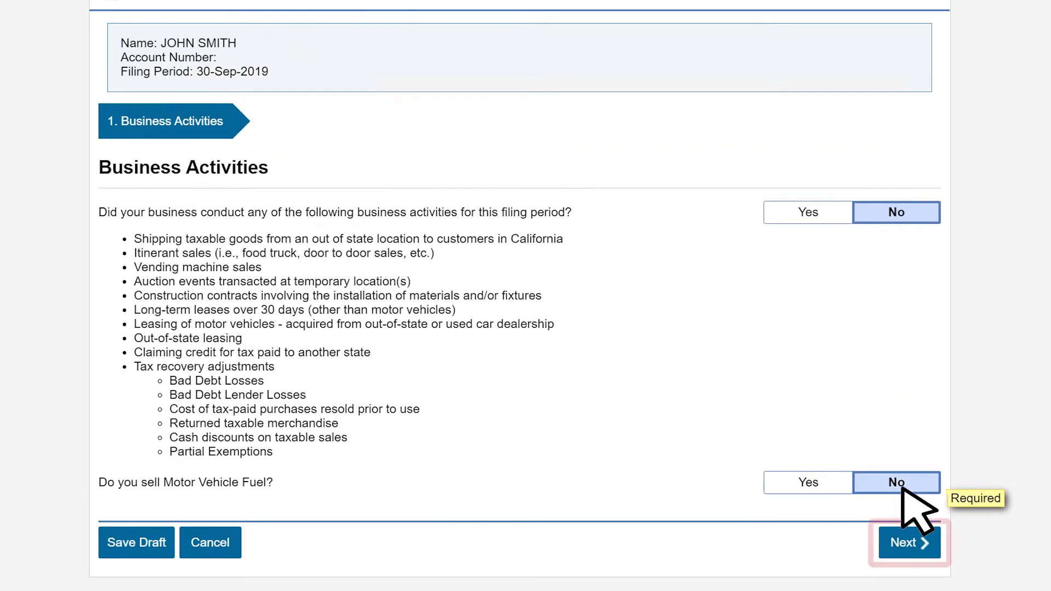
{"action": "left_click", "coordinate": [903, 541]}
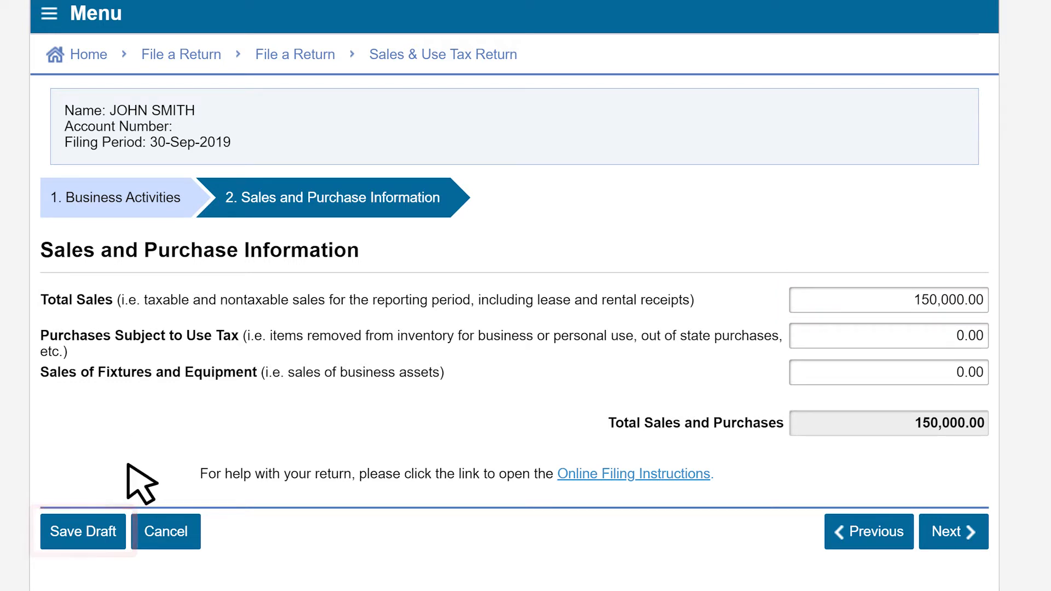
Save the return as a draft by entering and confirming the filer's e-mail address, and resume editing it
{"action": "left_click", "coordinate": [123, 547]}
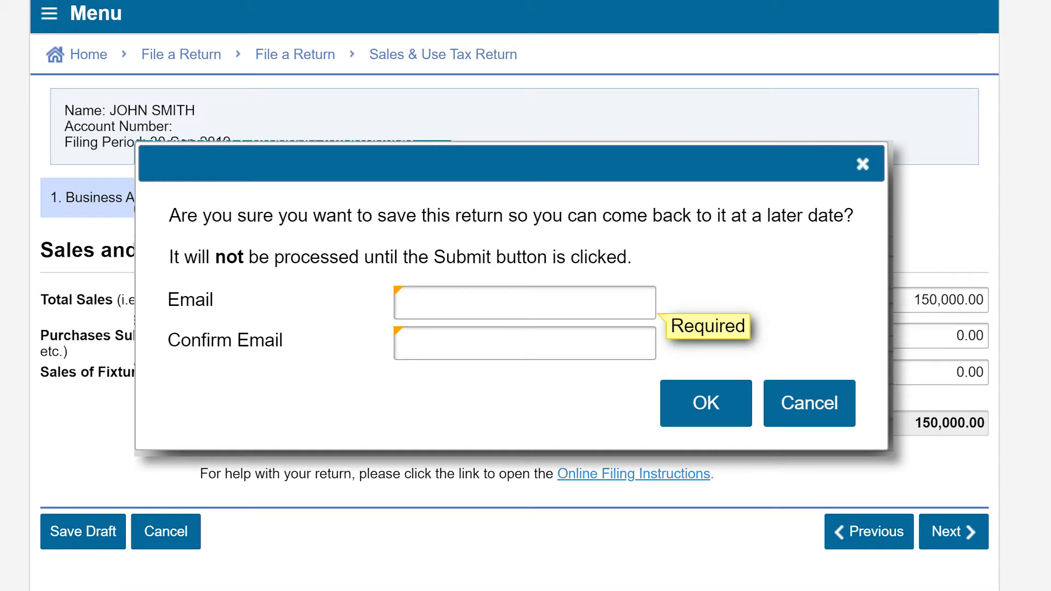
{"action": "type", "text": "test@yahoo.com"}
{"action": "key", "text": "Tab"}
{"action": "type", "text": "test@yahoo.com"}
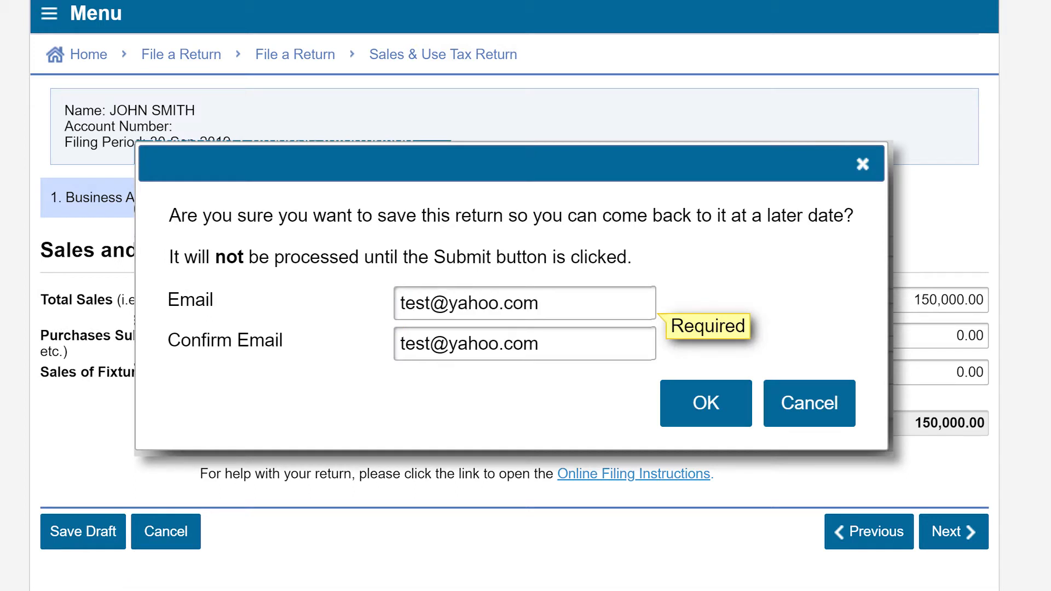
{"action": "left_click", "coordinate": [742, 408]}
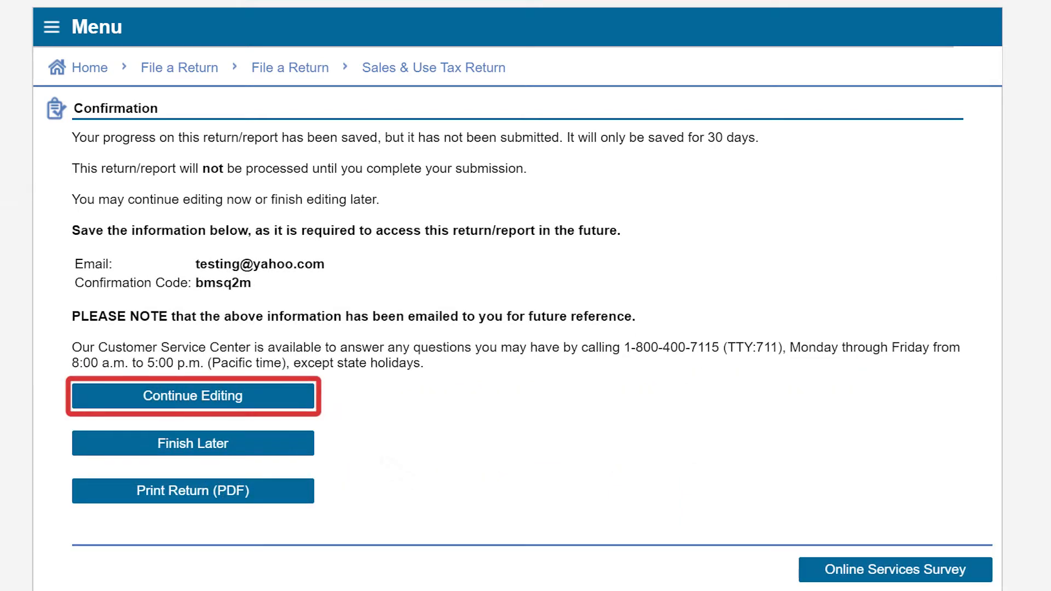
{"action": "left_click", "coordinate": [277, 399]}
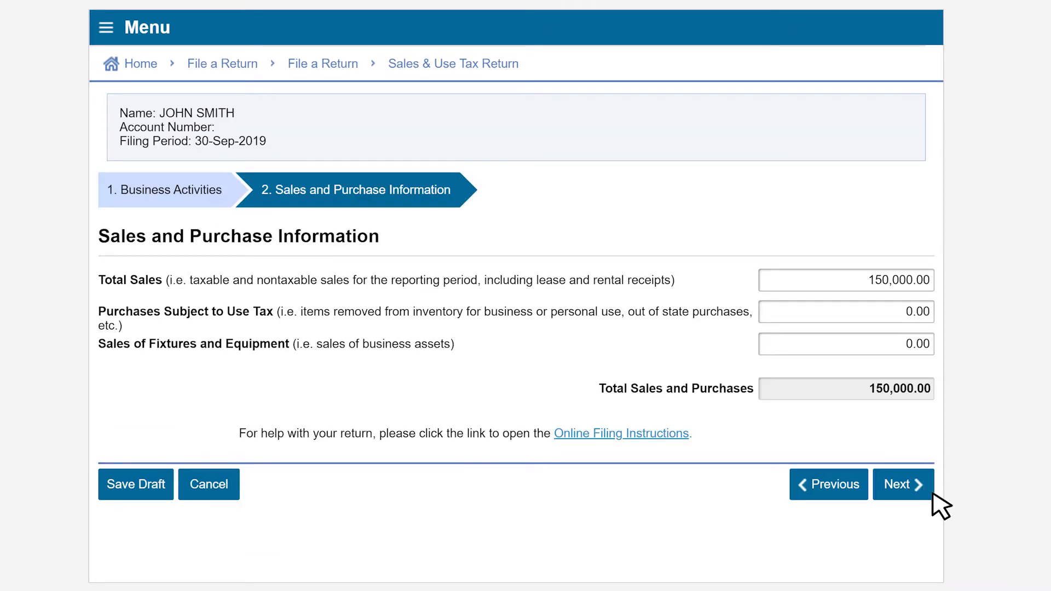
Complete the fair grounds page with 0.00 and the nontaxable sales page with 12,385.00 included sales tax and no adjustments, credits or exemptions
{"action": "left_click", "coordinate": [925, 485]}
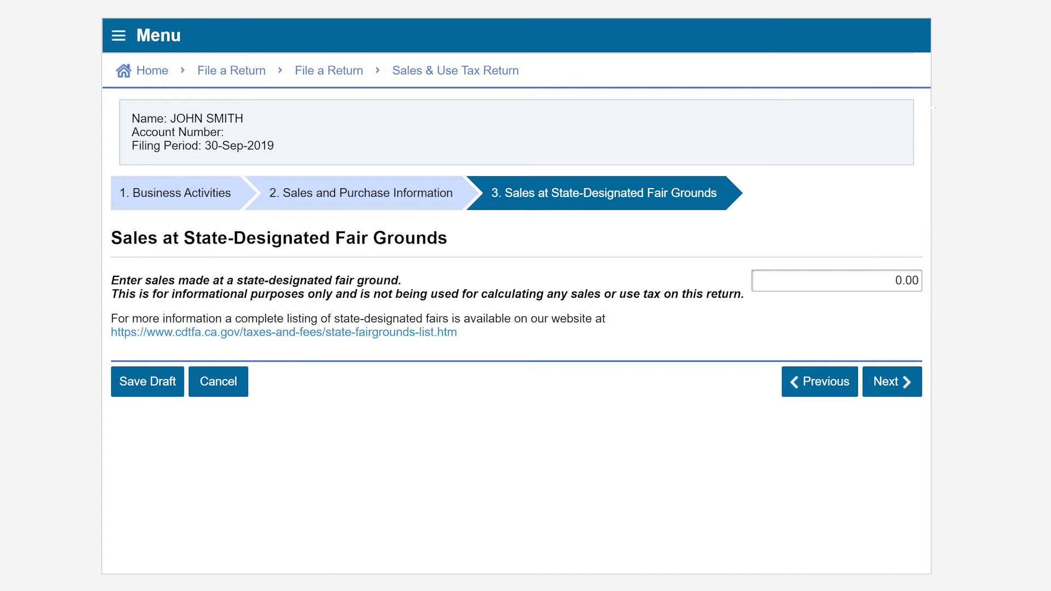
{"action": "left_click", "coordinate": [887, 381]}
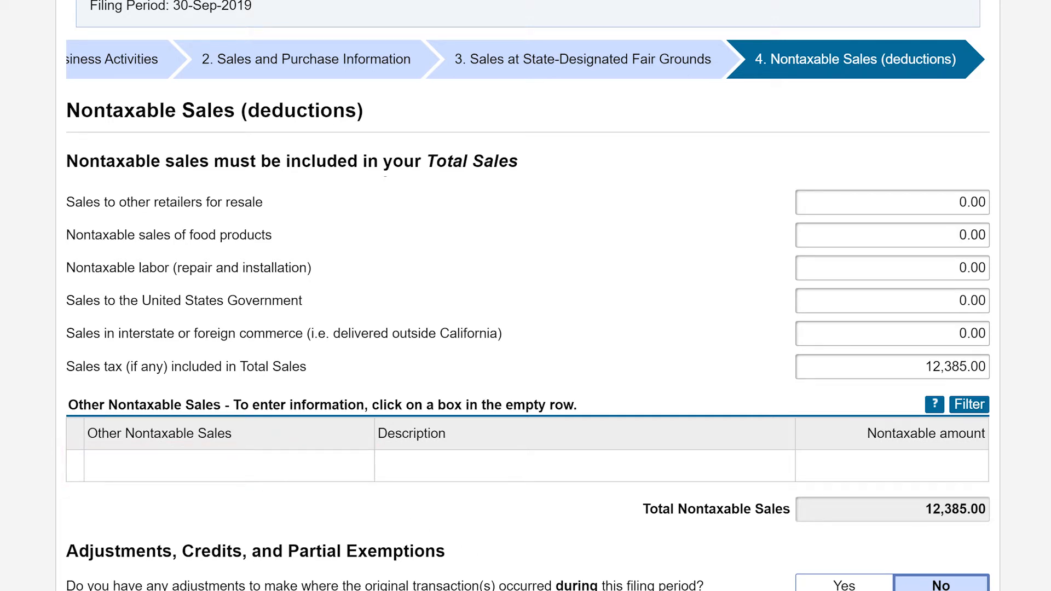
{"action": "scroll", "coordinate": [527, 296], "scroll_direction": "down", "scroll_amount": 4}
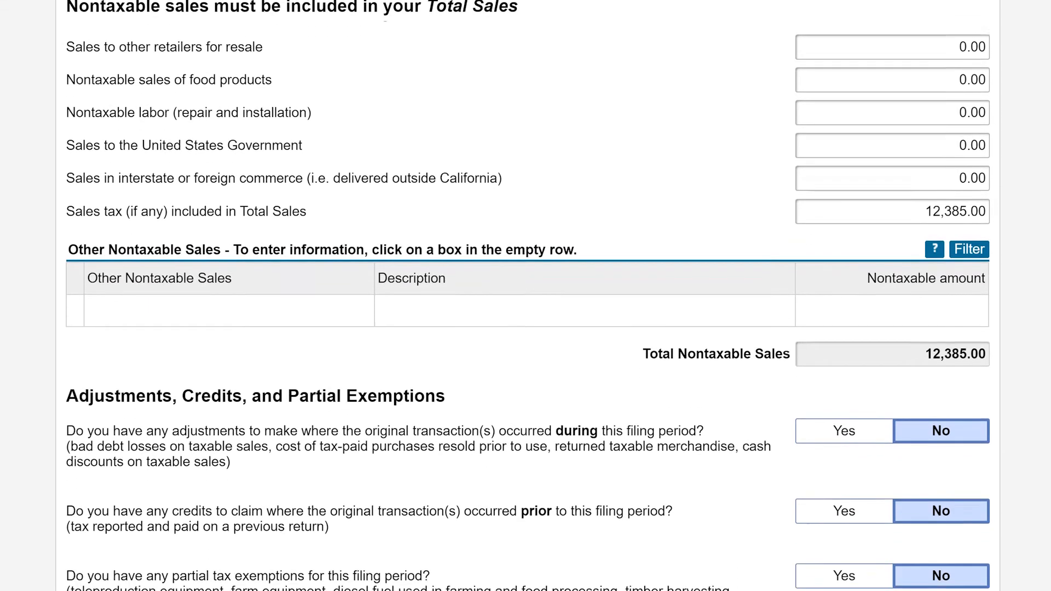
{"action": "scroll", "coordinate": [528, 296], "scroll_direction": "down", "scroll_amount": 2}
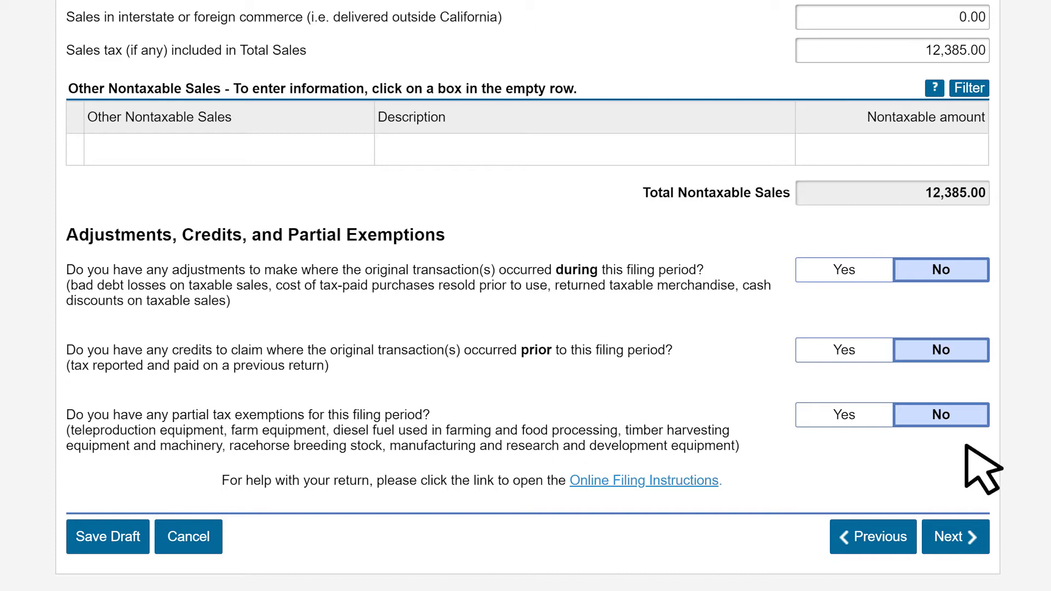
{"action": "left_click", "coordinate": [960, 530]}
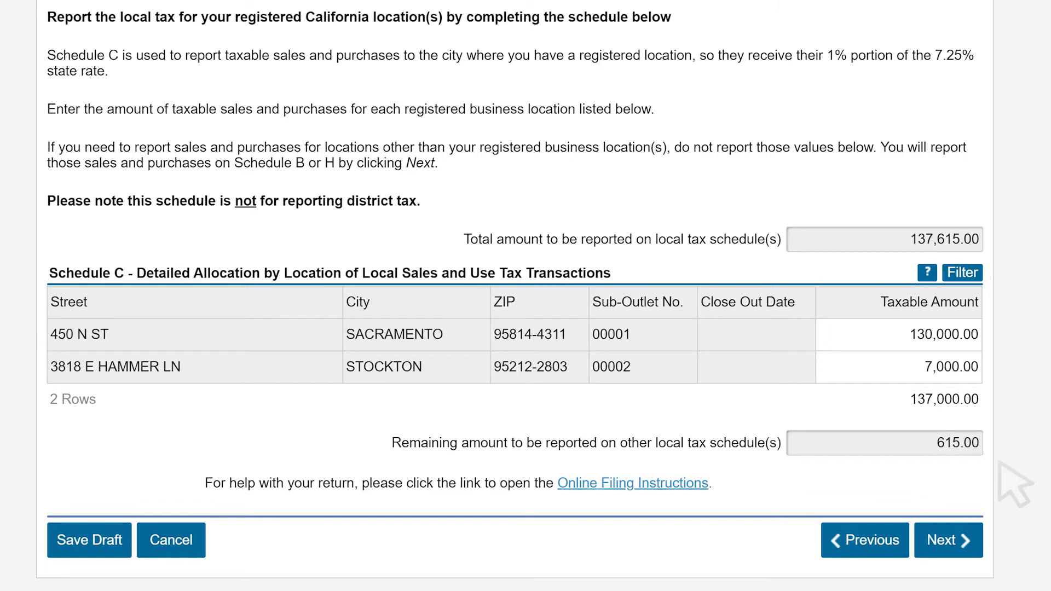
Allocate 130,000.00 to Sacramento and 7,000.00 to Stockton on Schedule C, and choose to report sales on Schedule B
{"action": "left_click", "coordinate": [972, 542]}
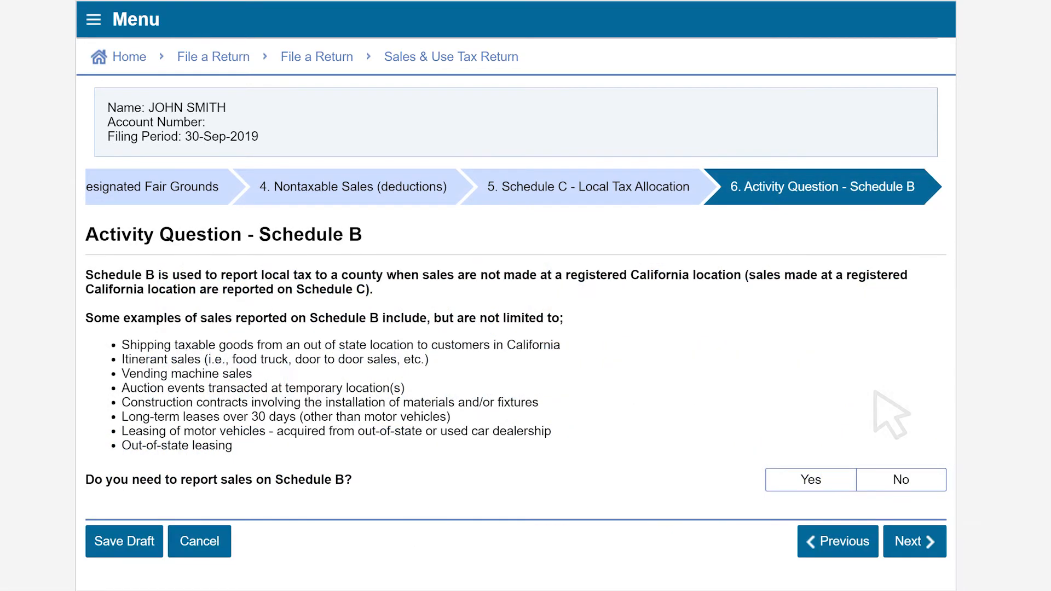
{"action": "left_click", "coordinate": [843, 478]}
{"action": "left_click", "coordinate": [847, 482]}
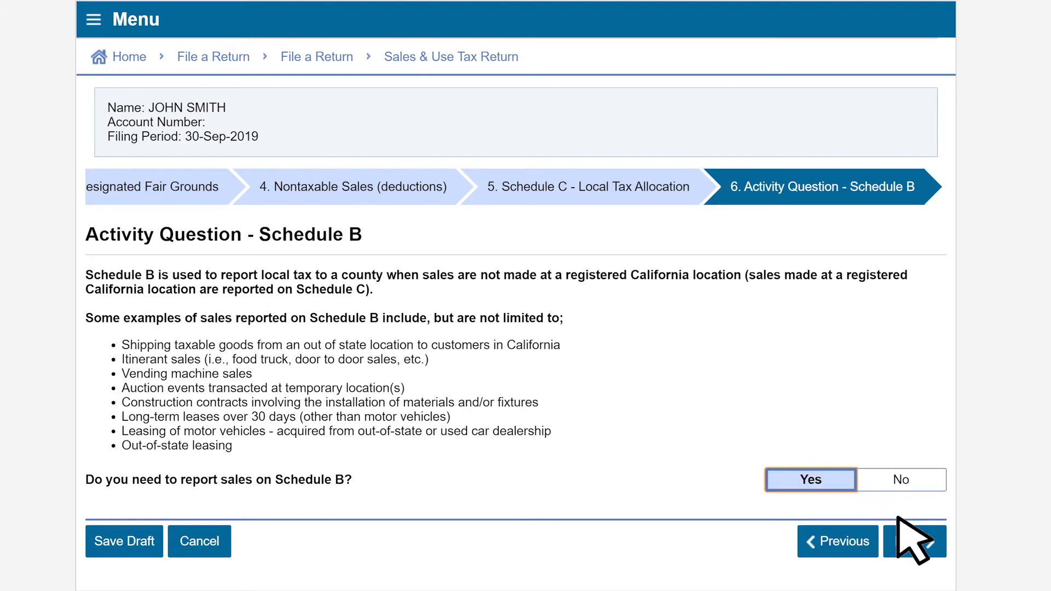
{"action": "left_click", "coordinate": [928, 539]}
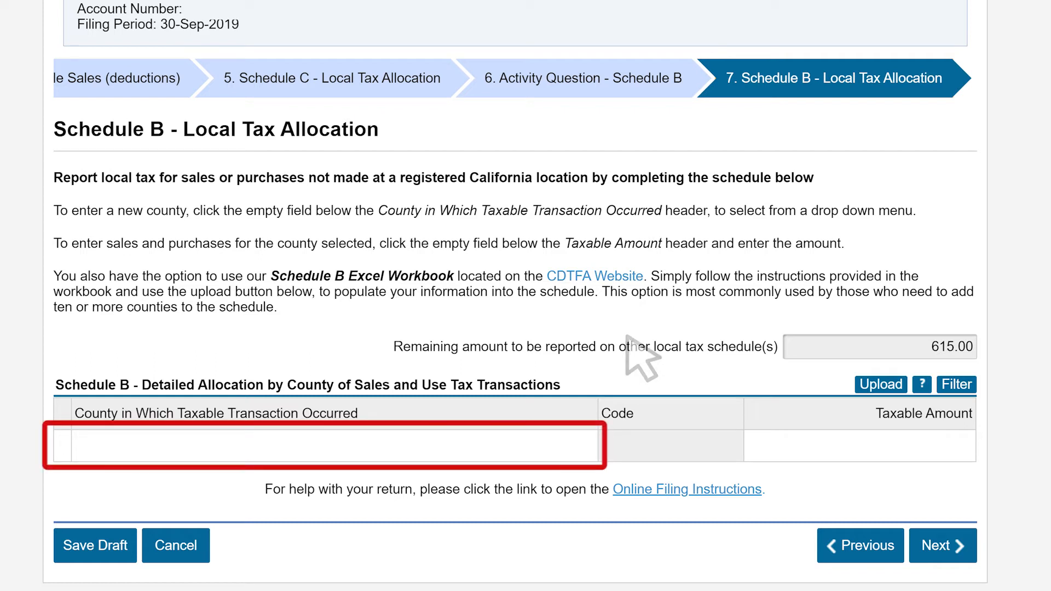
Report a taxable amount of 615.00 for Alameda County on Schedule B and continue to the district tax schedule
{"action": "left_click", "coordinate": [581, 444]}
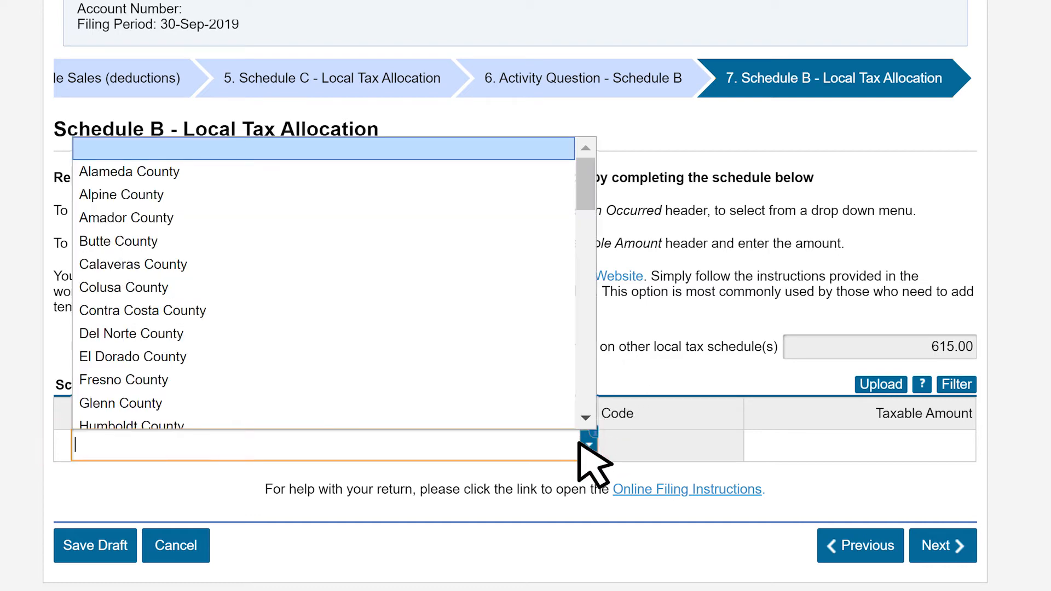
{"action": "left_click", "coordinate": [176, 171]}
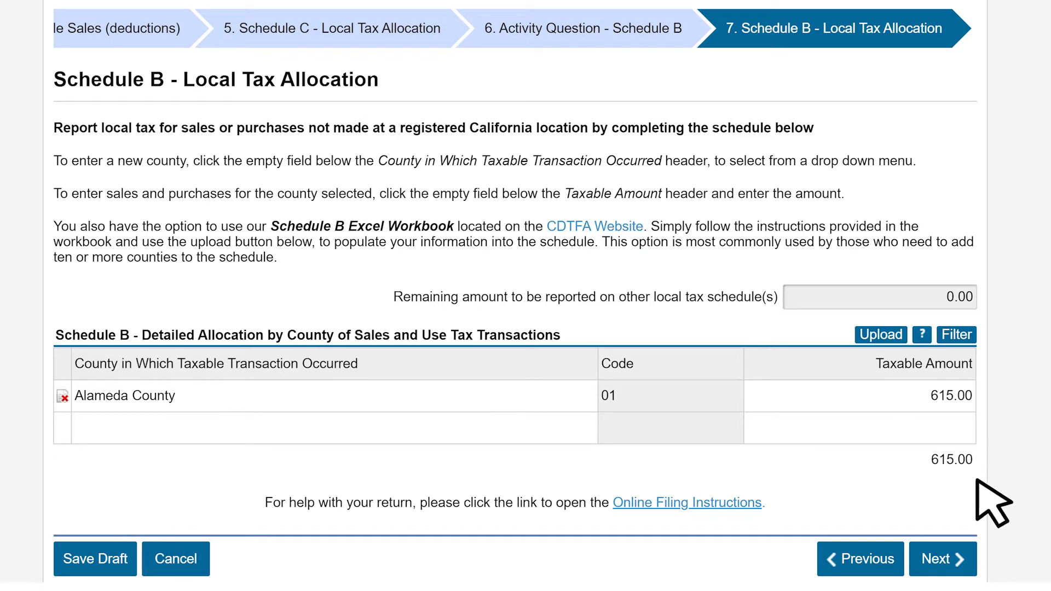
{"action": "left_click", "coordinate": [958, 554]}
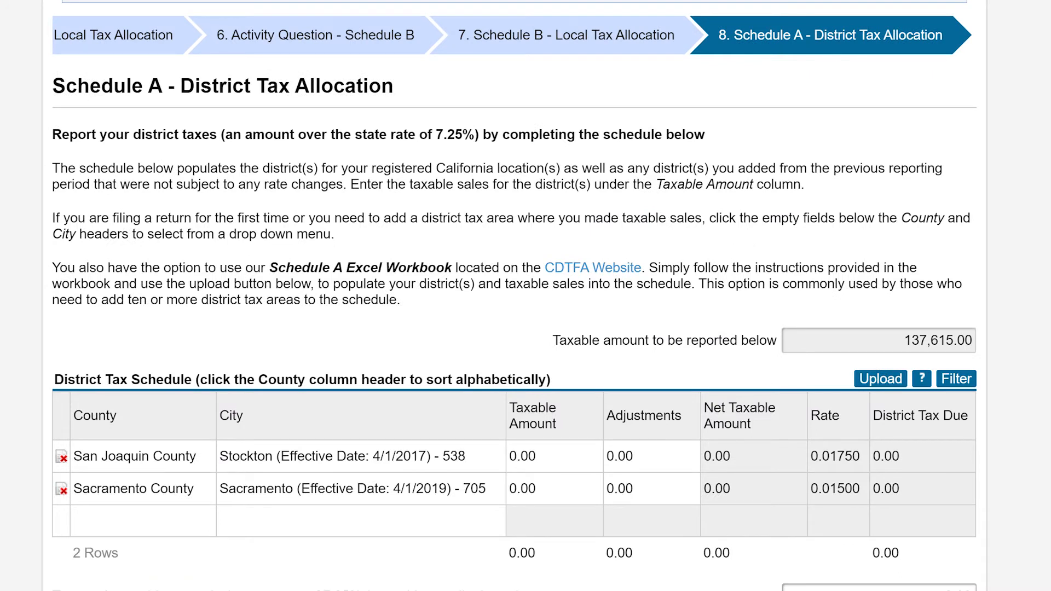
Complete Schedule A with 130,000.00 for Stockton, 7,000.00 for Sacramento and an added Alameda County row for Alameda - 648 with 615.00
{"action": "scroll", "coordinate": [514, 295], "scroll_direction": "down", "scroll_amount": 3}
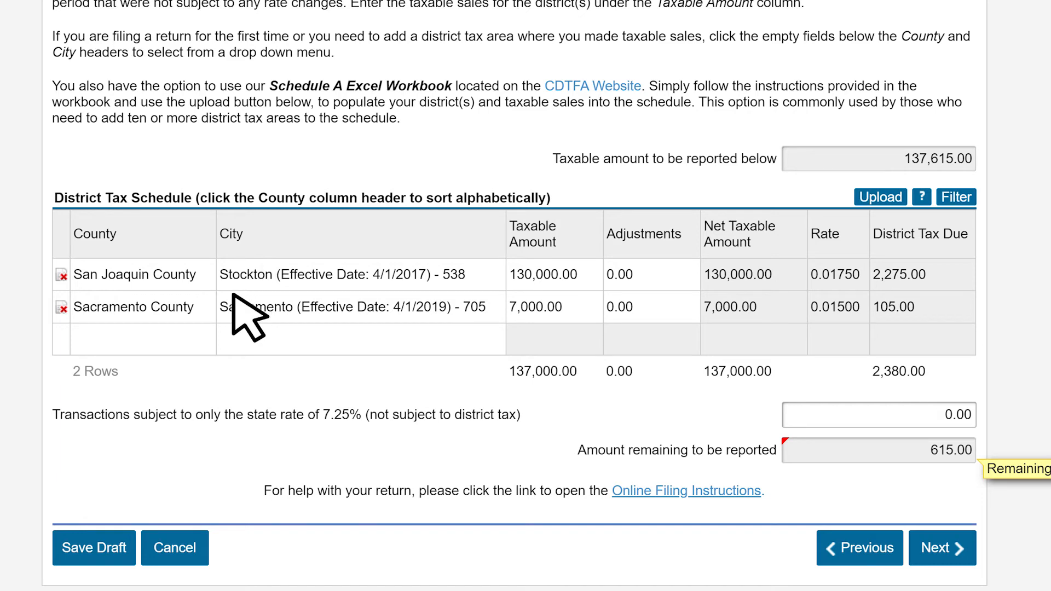
{"action": "left_click", "coordinate": [198, 337]}
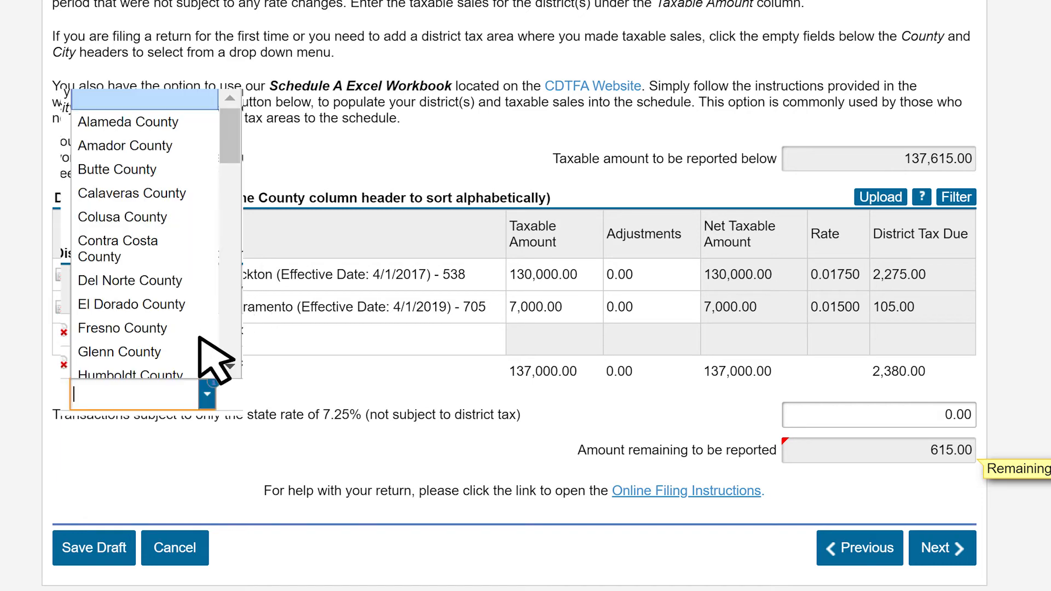
{"action": "left_click", "coordinate": [207, 125]}
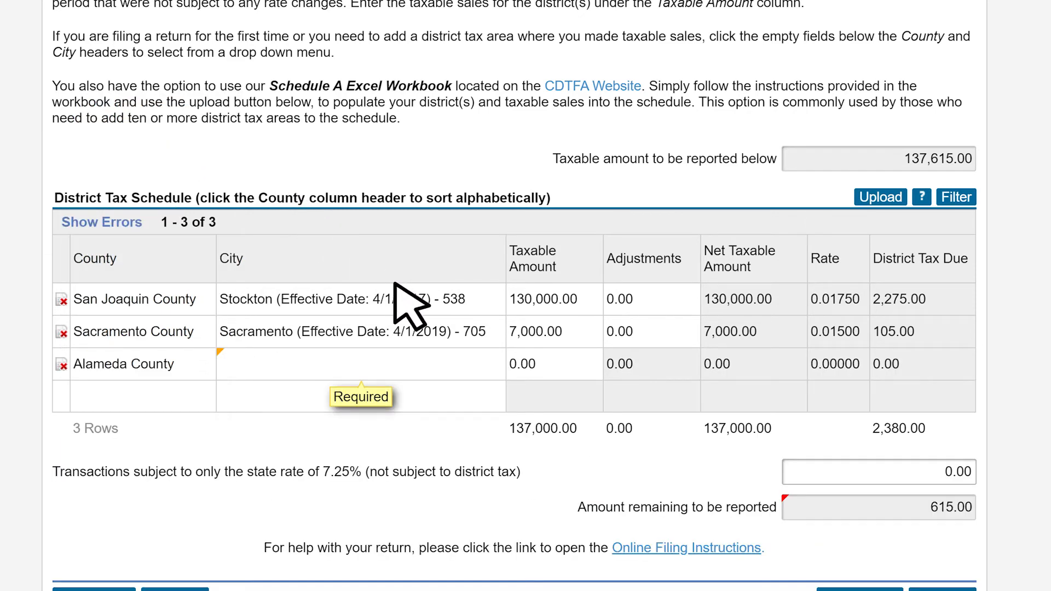
{"action": "left_click", "coordinate": [491, 365]}
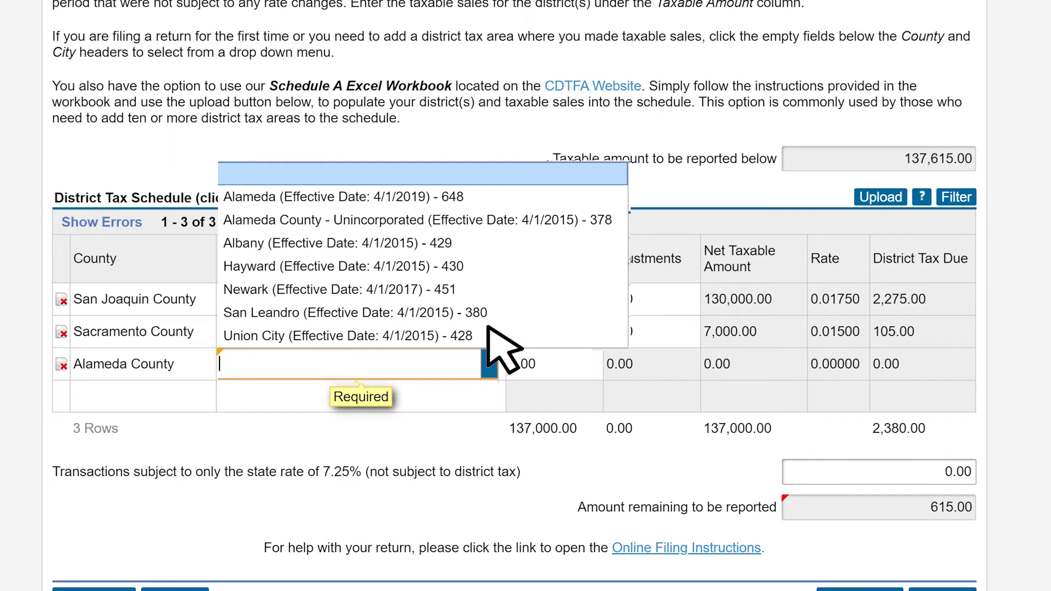
{"action": "left_click", "coordinate": [487, 217]}
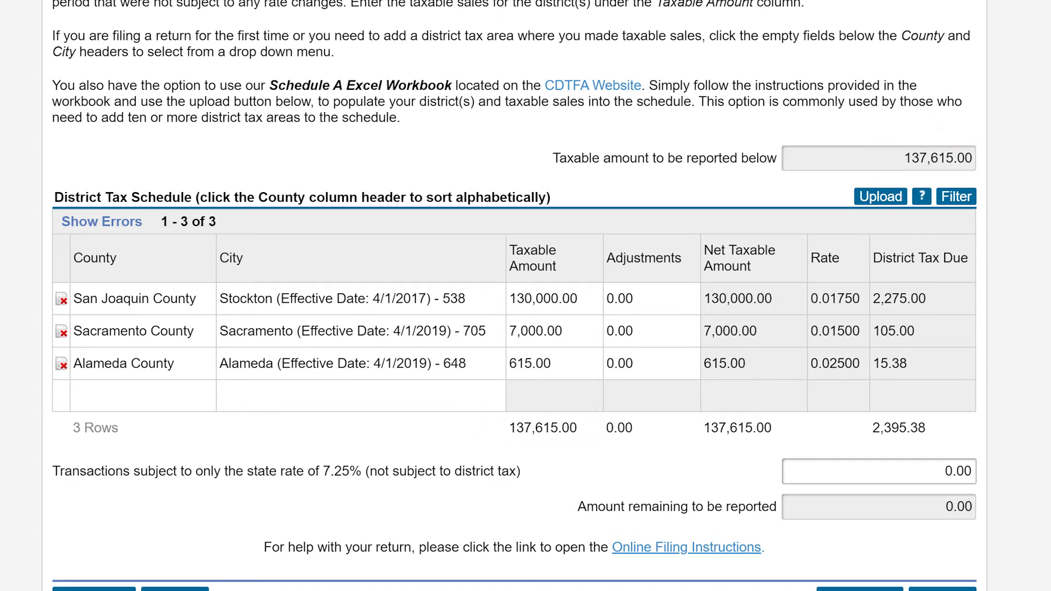
{"action": "scroll", "coordinate": [1003, 462], "scroll_direction": "down", "scroll_amount": 1}
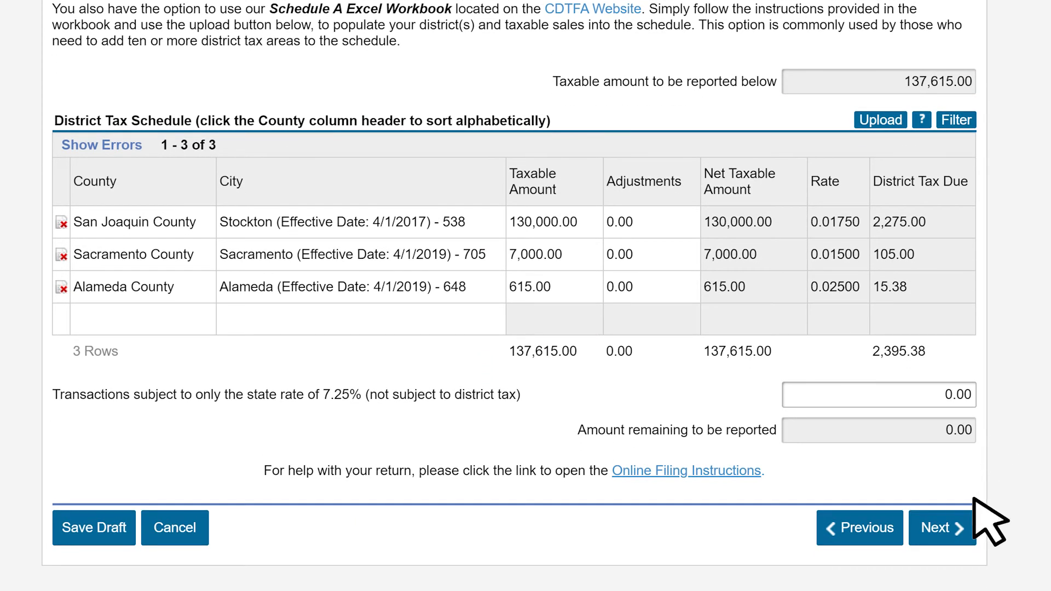
{"action": "left_click", "coordinate": [973, 539]}
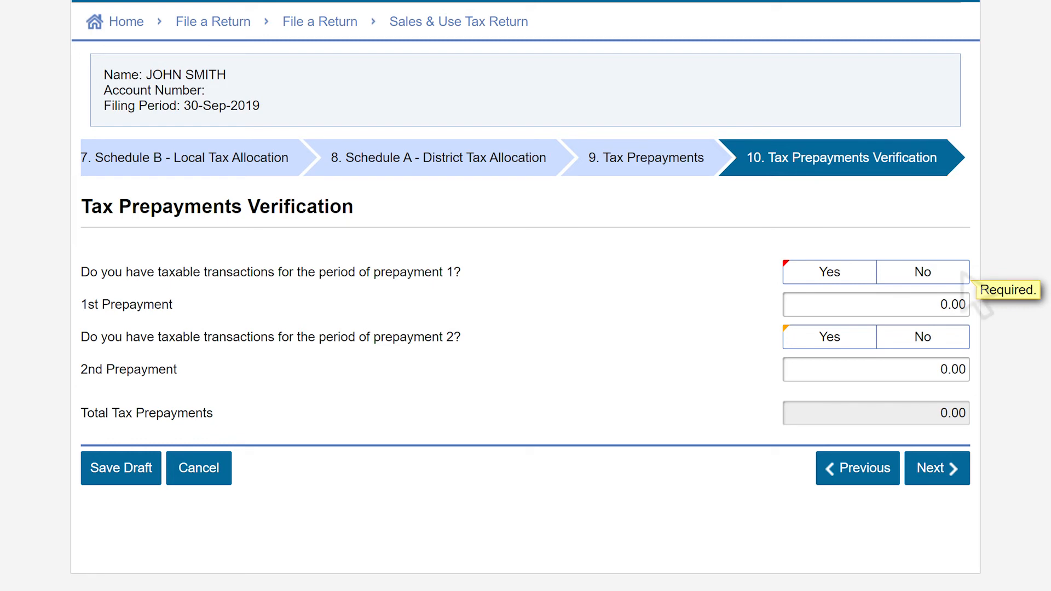
Answer No to taxable transactions for both prepayment periods, and continue through the summary with excess tax collected at 0.00
{"action": "left_click", "coordinate": [924, 273]}
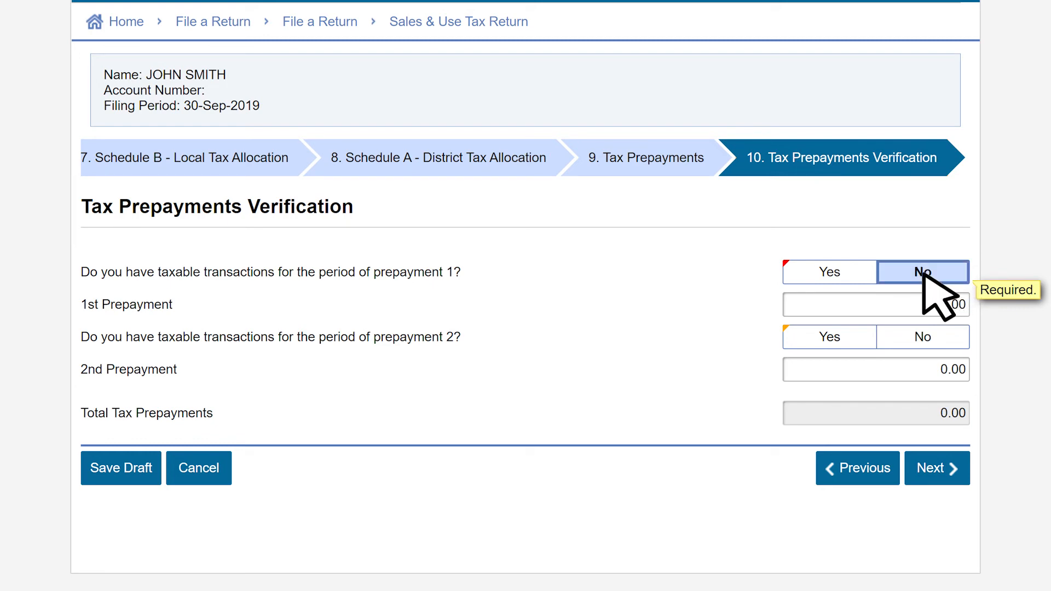
{"action": "left_click", "coordinate": [923, 338]}
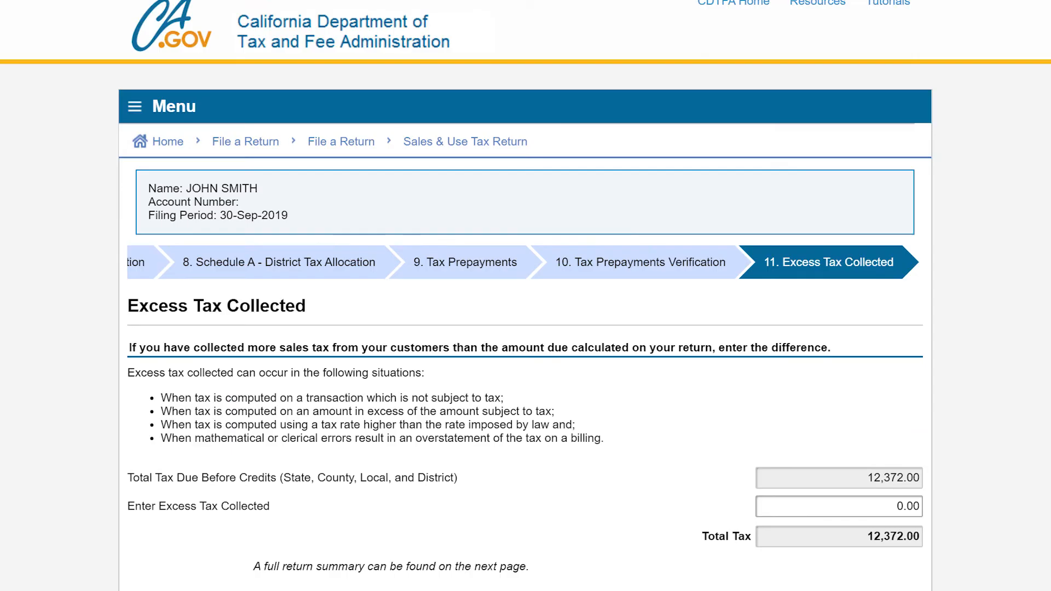
{"action": "left_click", "coordinate": [937, 469]}
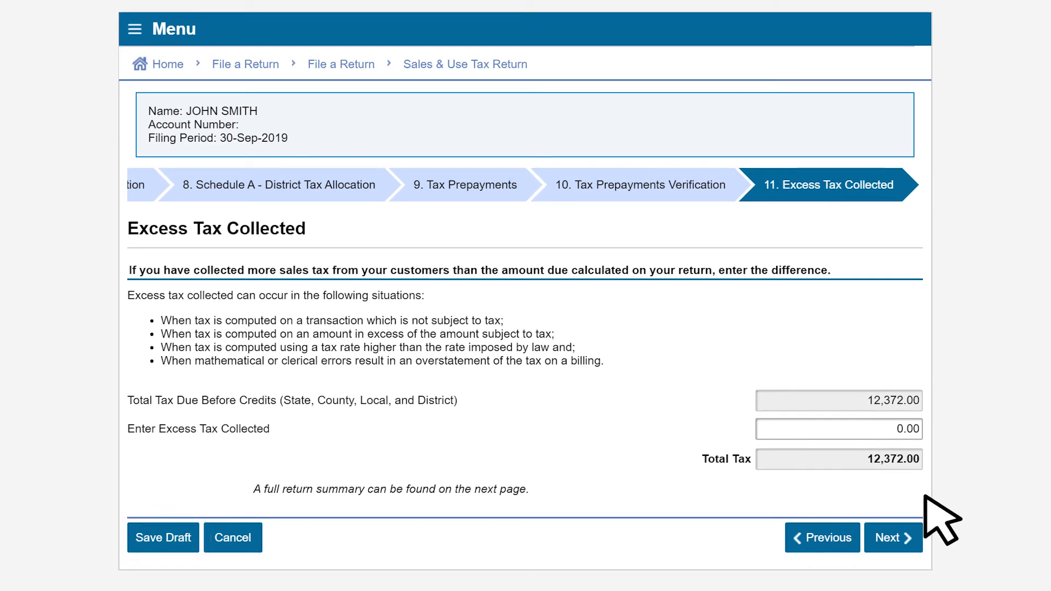
{"action": "left_click", "coordinate": [894, 540]}
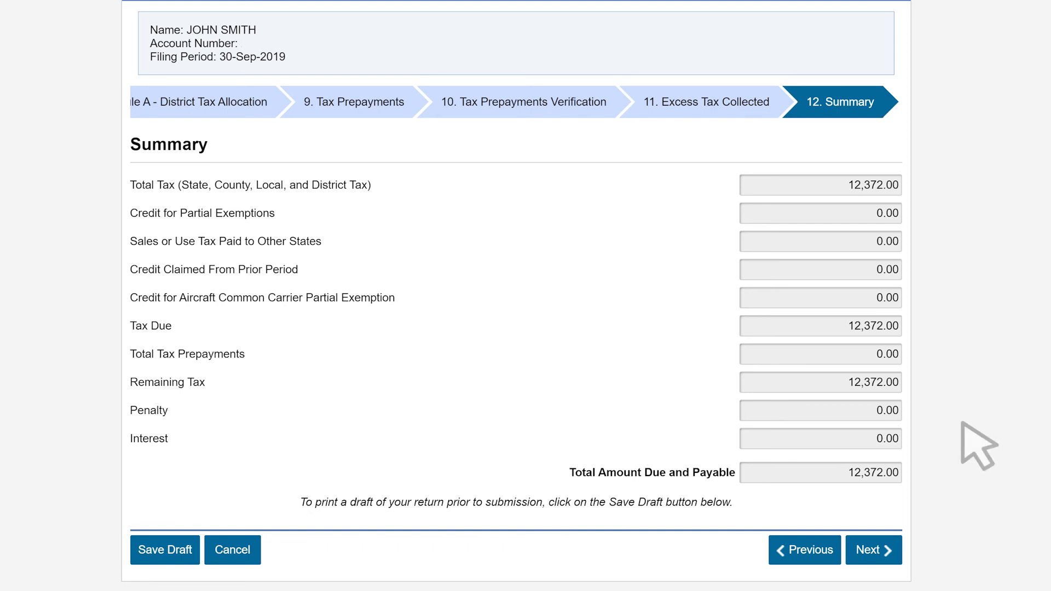
{"action": "left_click", "coordinate": [889, 543]}
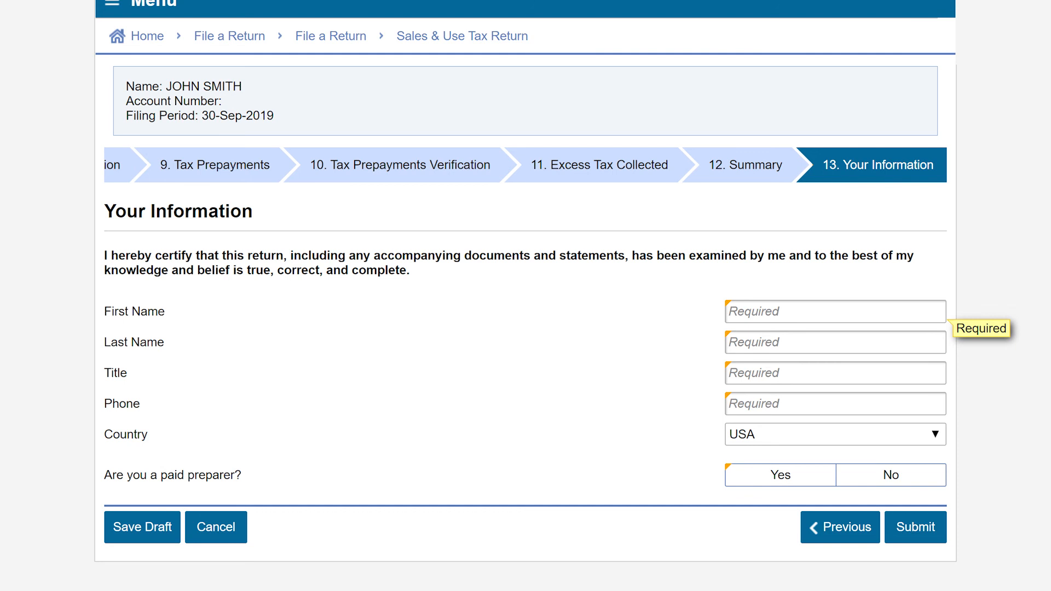
Certify the return with the filer's name, title and phone as a non-paid preparer, and submit it with the confirmed e-mail address
{"action": "left_click", "coordinate": [937, 474]}
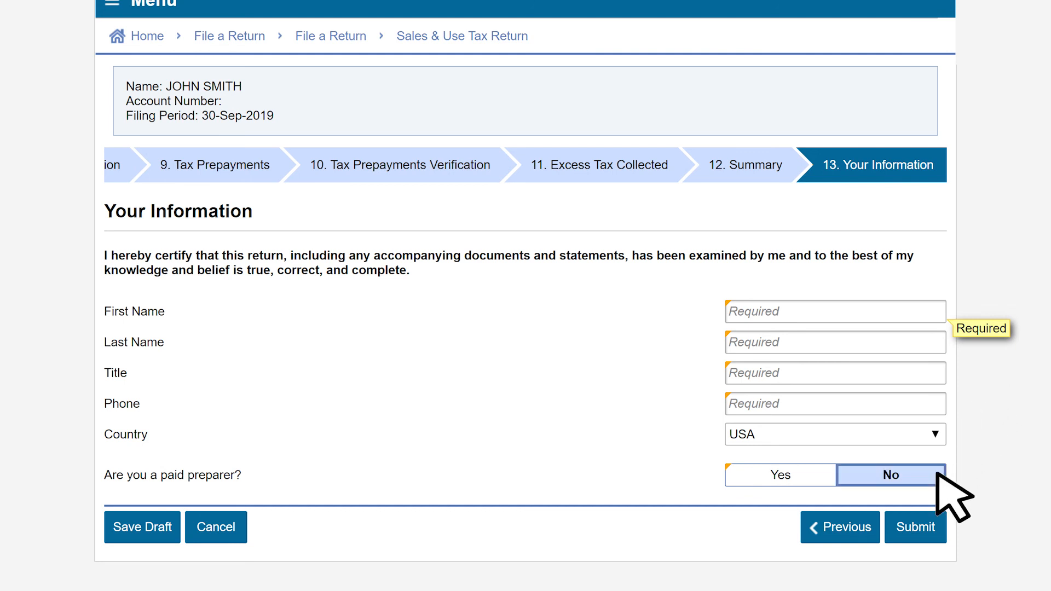
{"action": "left_click", "coordinate": [937, 529]}
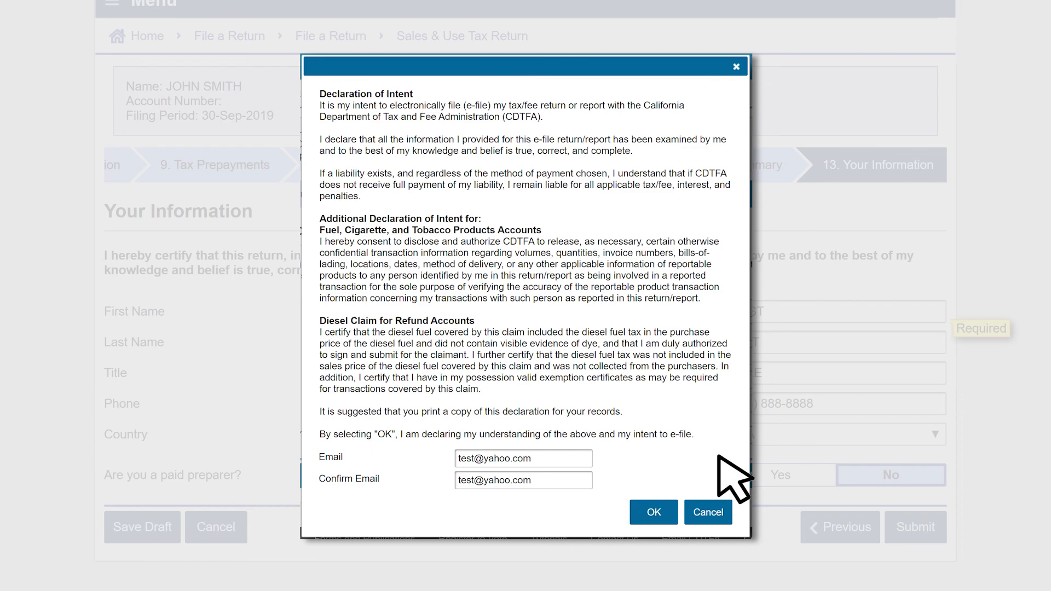
{"action": "left_click", "coordinate": [662, 514]}
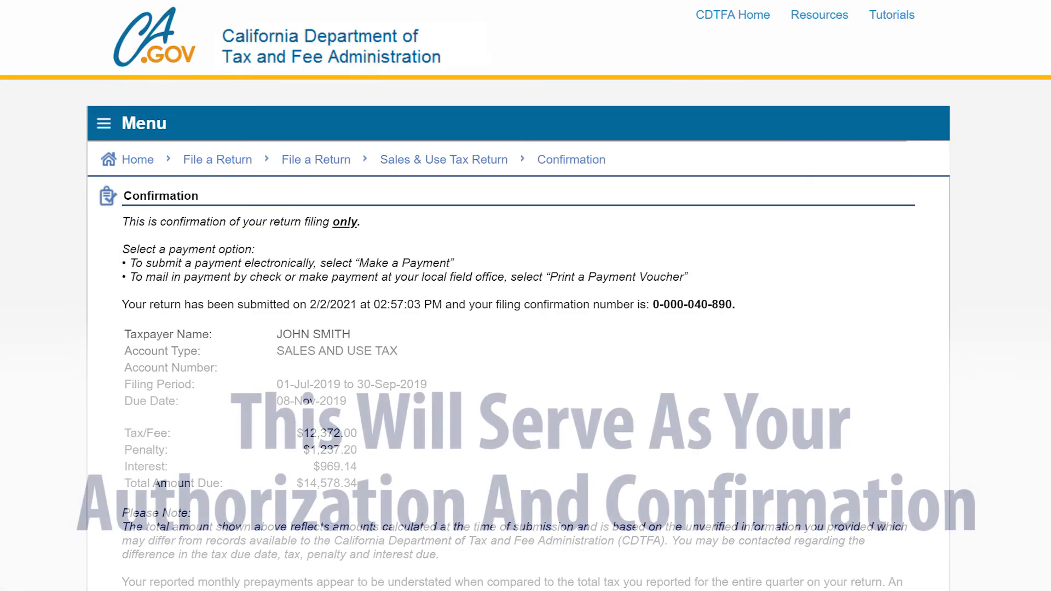